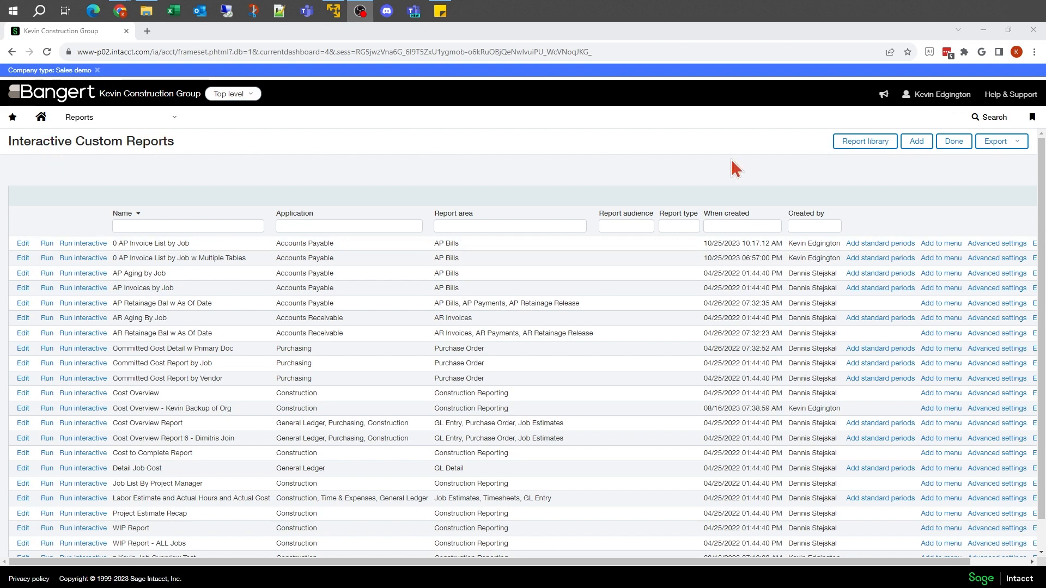
Start a new interactive custom report with AP bills as its reporting area.
left_click(915, 146)
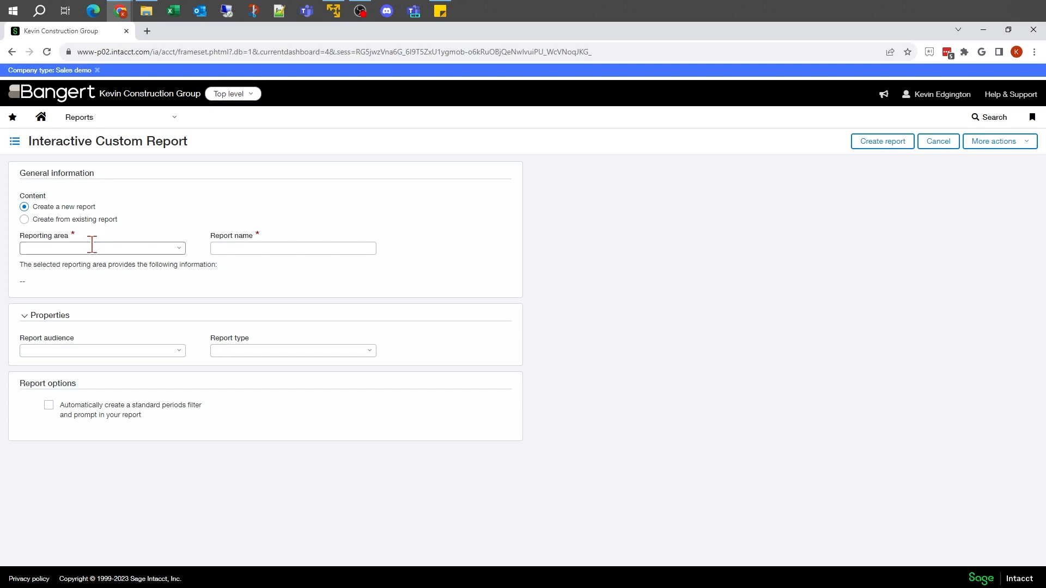
left_click(178, 249)
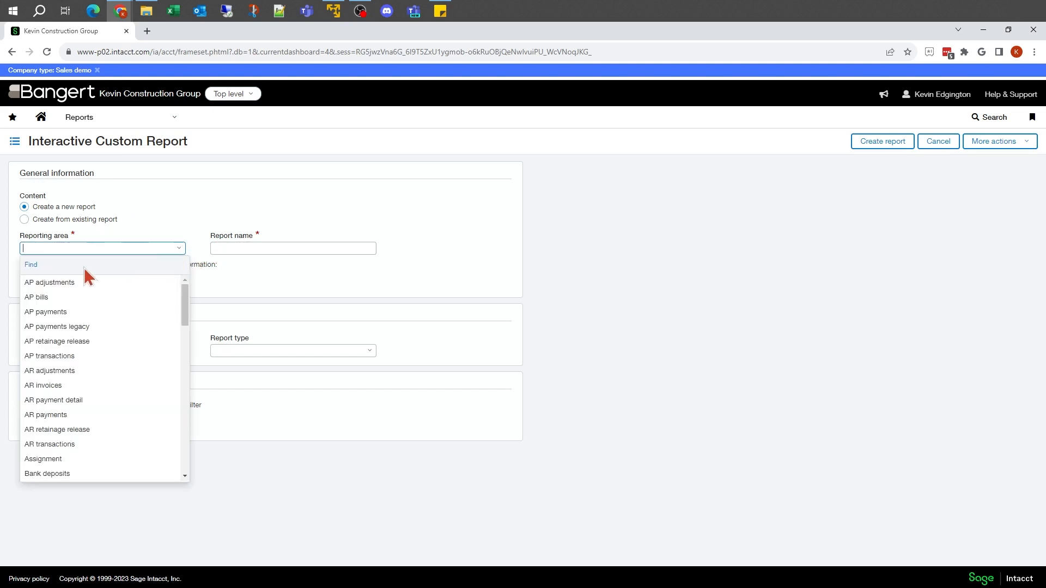
left_click(67, 297)
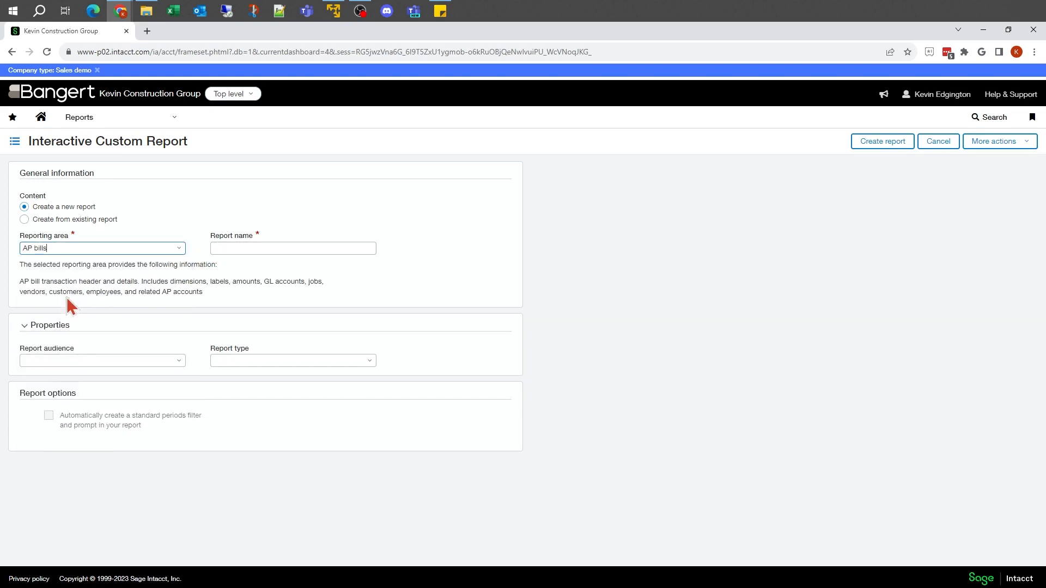
Name the report "0 AP Vendors by Job Comparison" and create it.
left_click(231, 249)
type("0")
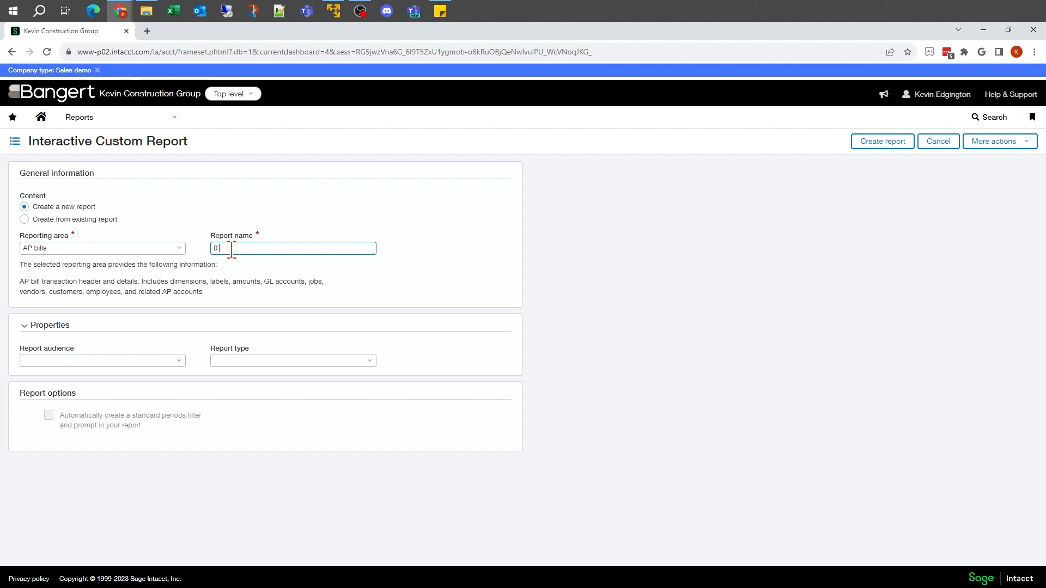
type(" AP")
type(" Vendors ")
type("by Job")
type(" Com")
key("BackSpace")
key("BackSpace")
key("BackSpace")
type("Pl")
type("viot")
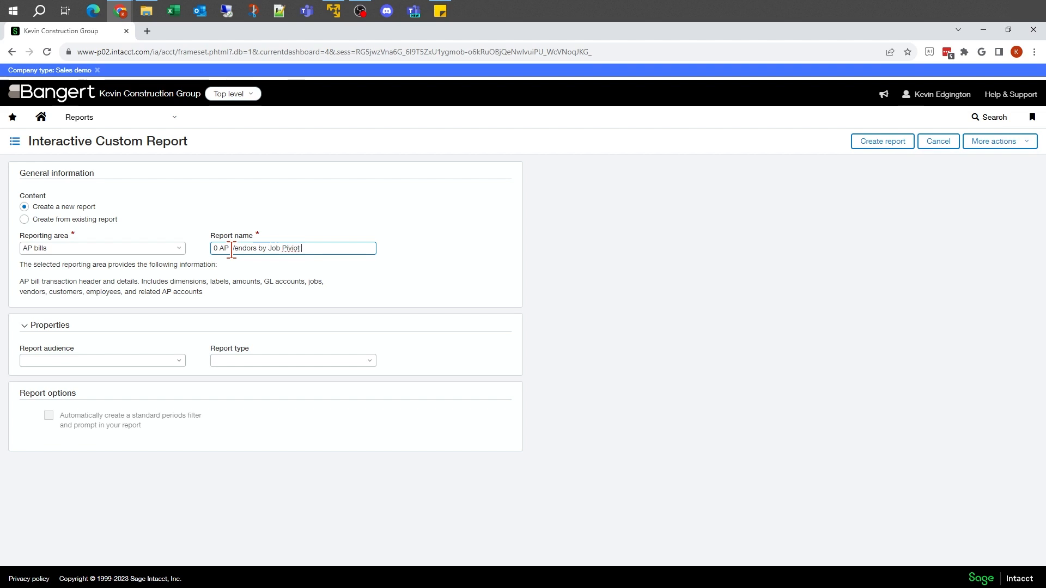
key("BackSpace")
key("BackSpace")
key("BackSpace")
key("BackSpace")
key("BackSpace")
key("BackSpace")
type("Comparison")
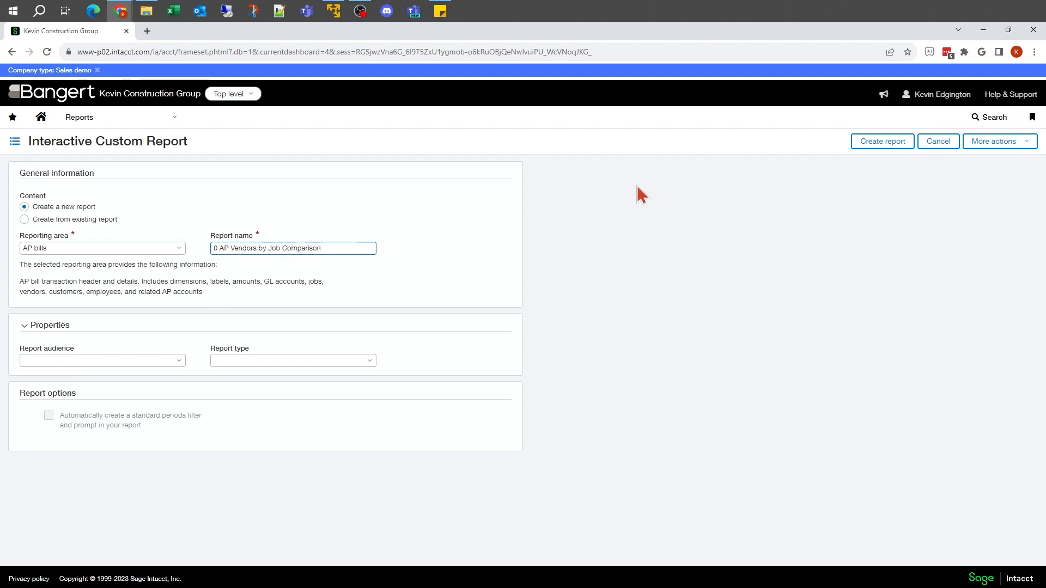
left_click(890, 144)
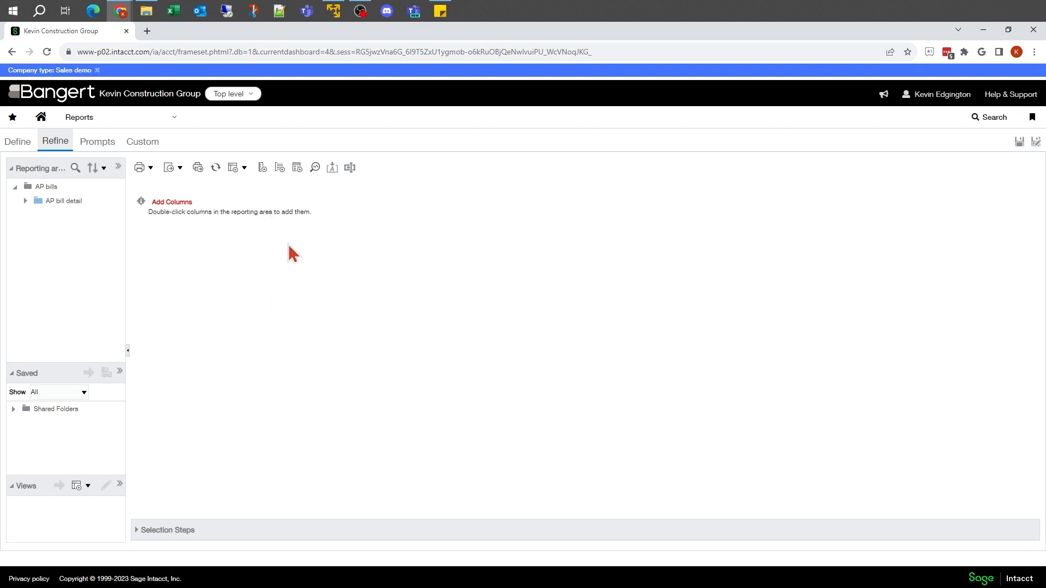
Add a Pivot Table view to the report and include the Job name column from the AP bill detail attributes.
left_click(245, 168)
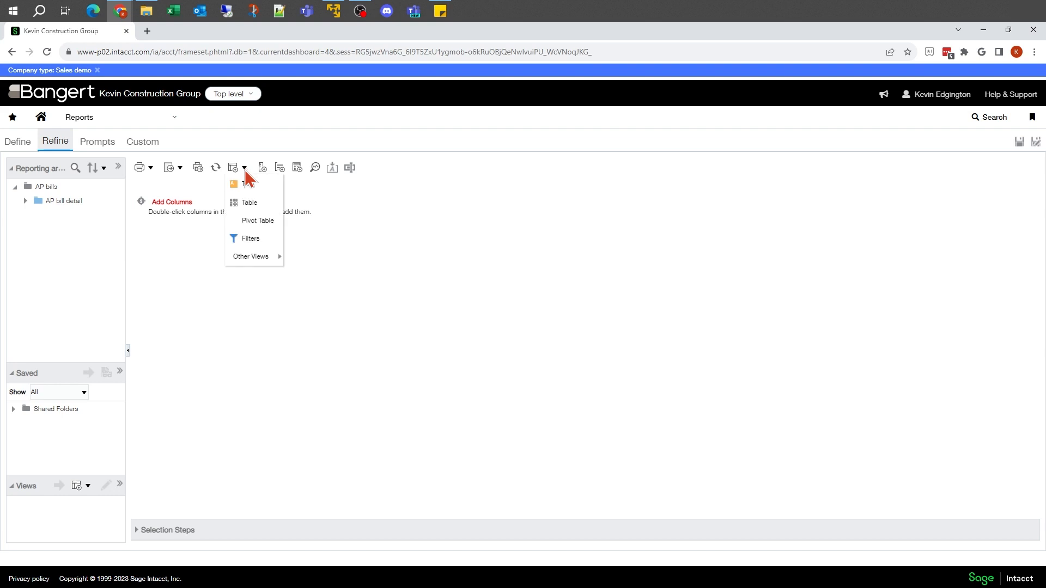
left_click(271, 226)
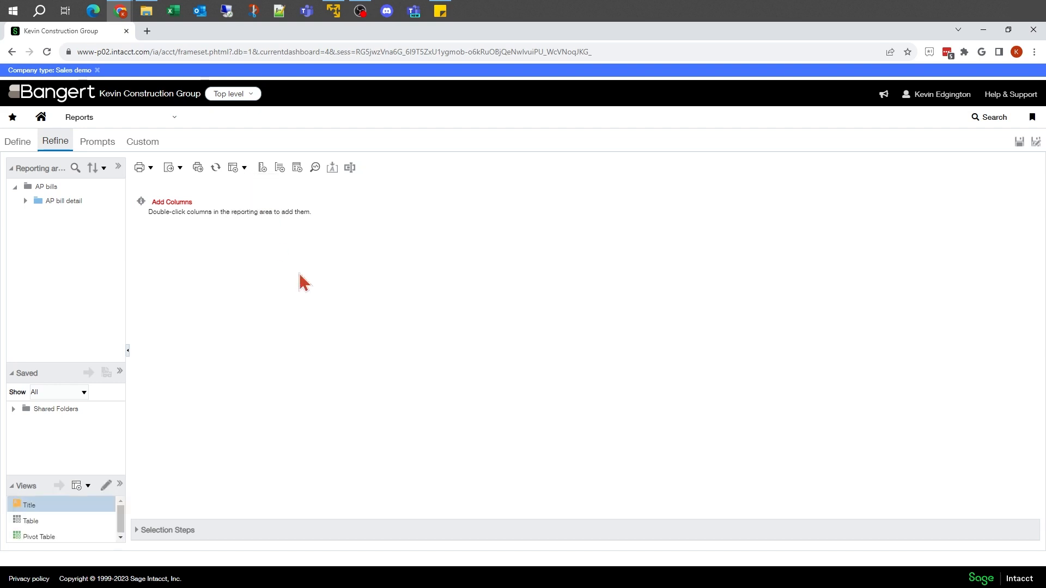
left_click(25, 201)
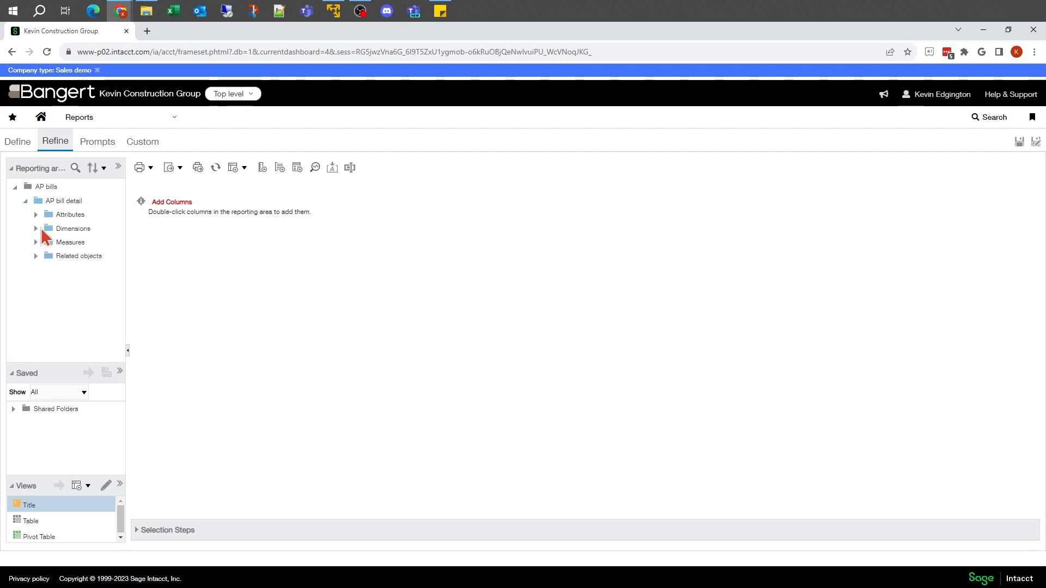
left_click(35, 214)
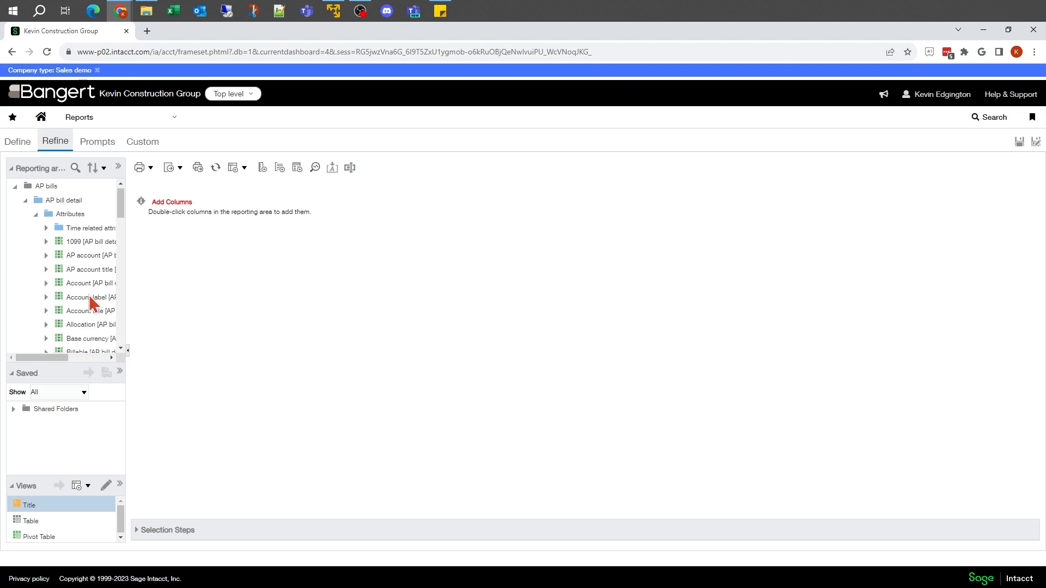
scroll(89, 295, "down", 3)
scroll(90, 295, "down", 4)
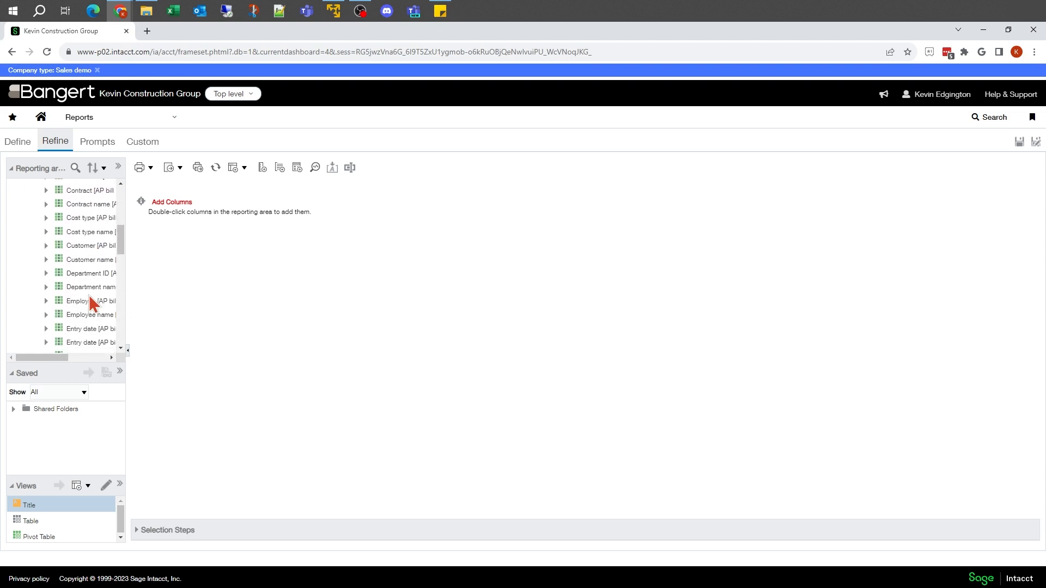
scroll(90, 295, "down", 6)
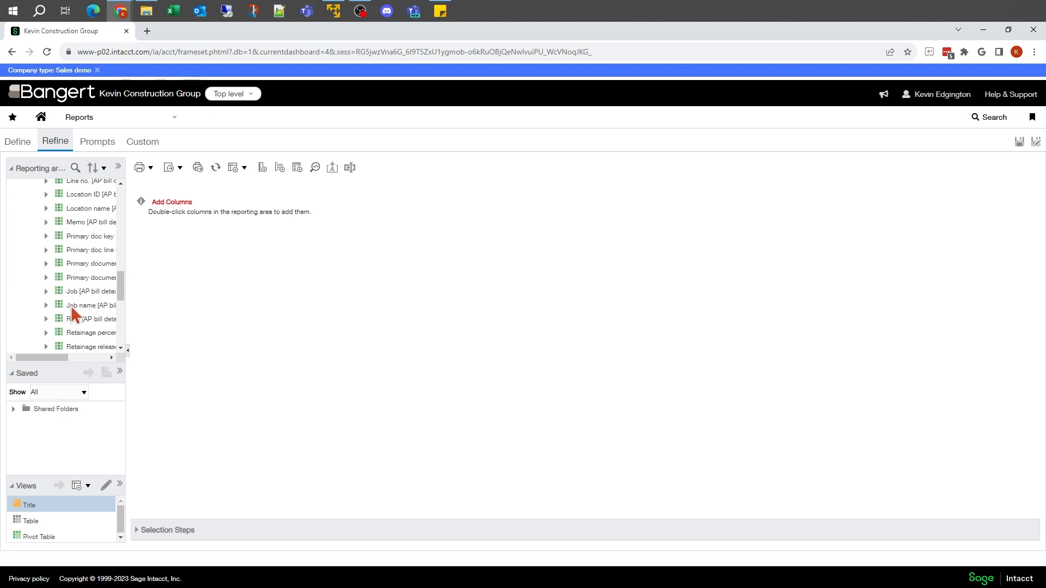
left_click(74, 306)
double_click(74, 306)
Add the Vendor name column from the AP bill detail attributes to the report.
scroll(90, 267, "down", 5)
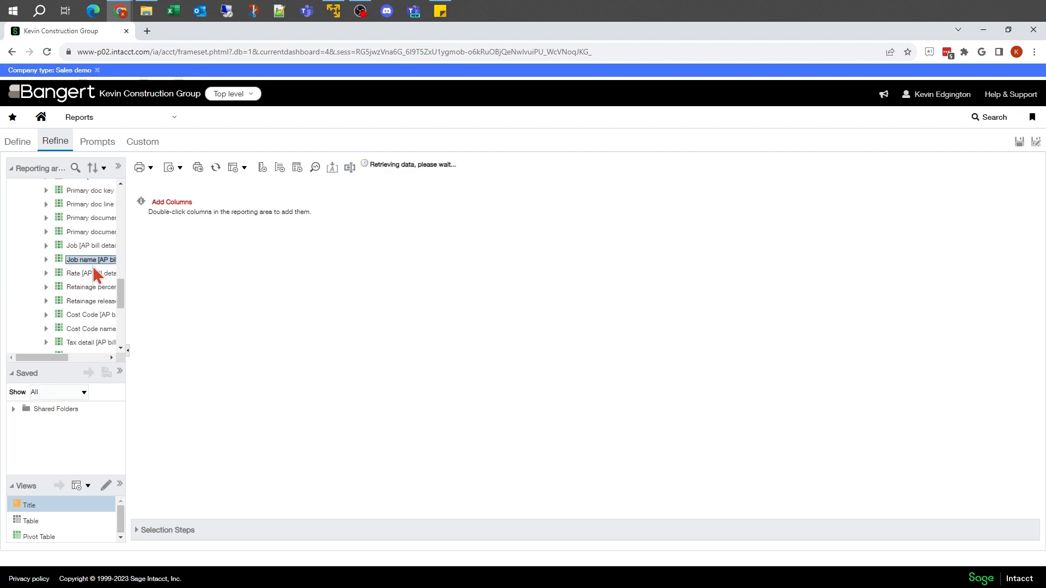
scroll(93, 266, "up", 4)
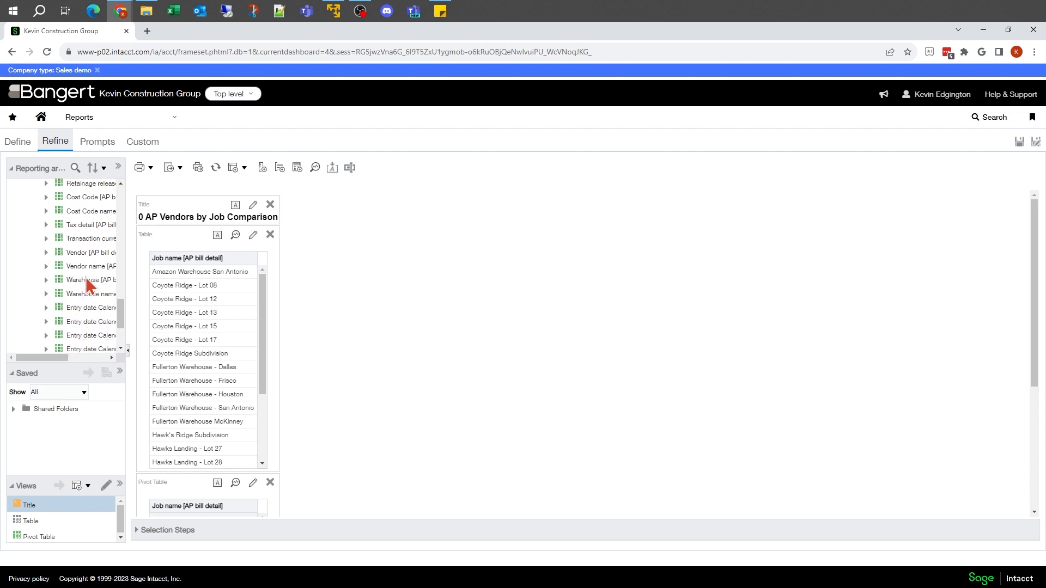
scroll(86, 278, "down", 1)
scroll(86, 279, "up", 1)
double_click(86, 266)
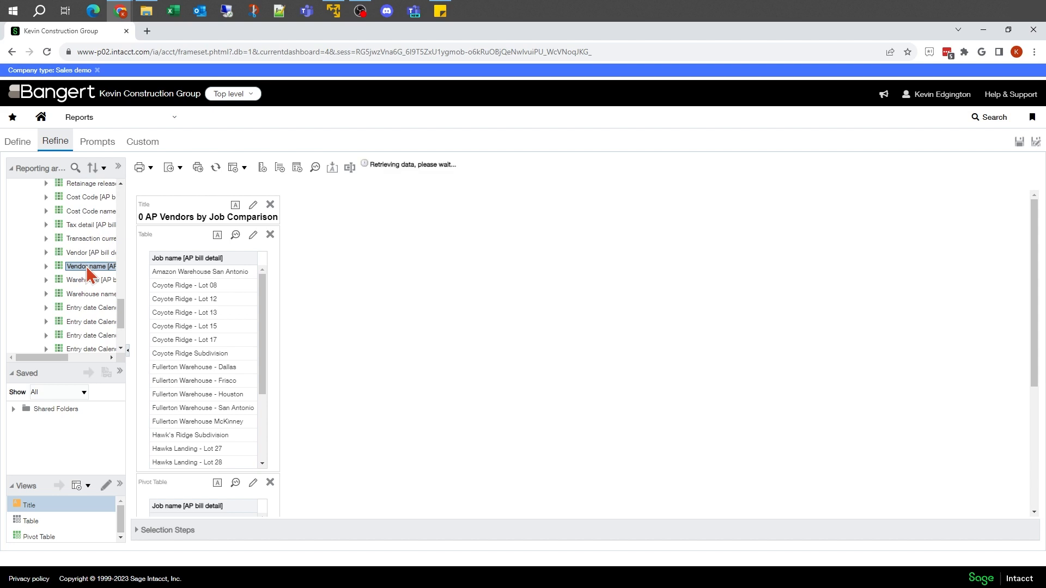
Add the Base amount measure from AP bill detail to the report.
scroll(86, 266, "up", 10)
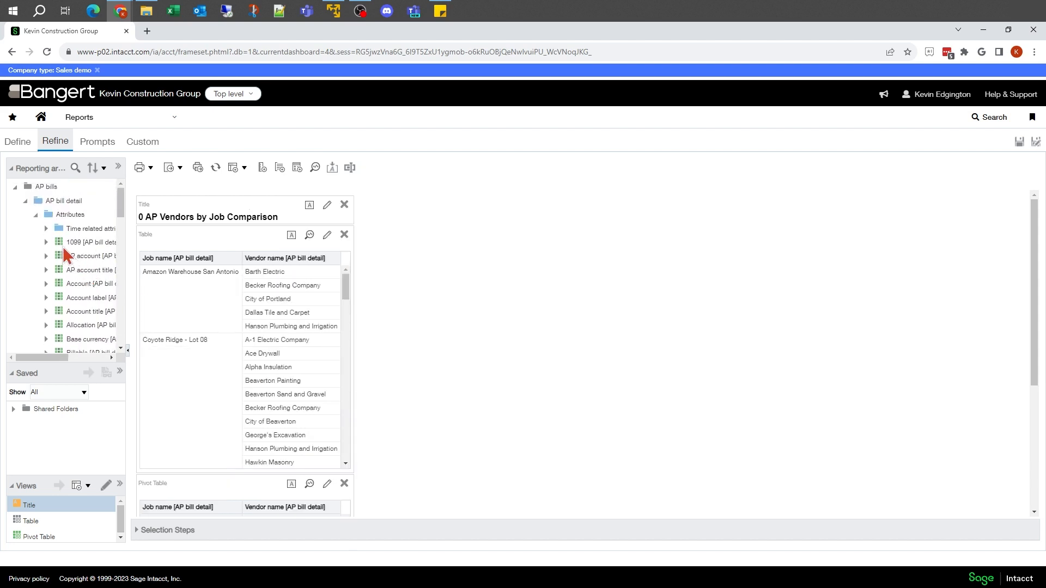
left_click(36, 215)
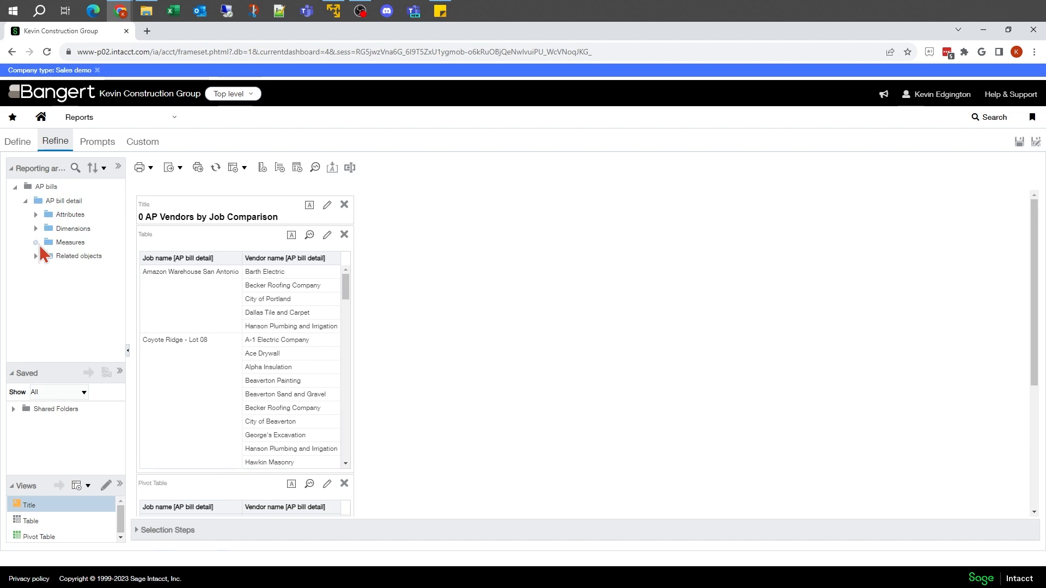
left_click(37, 242)
double_click(80, 270)
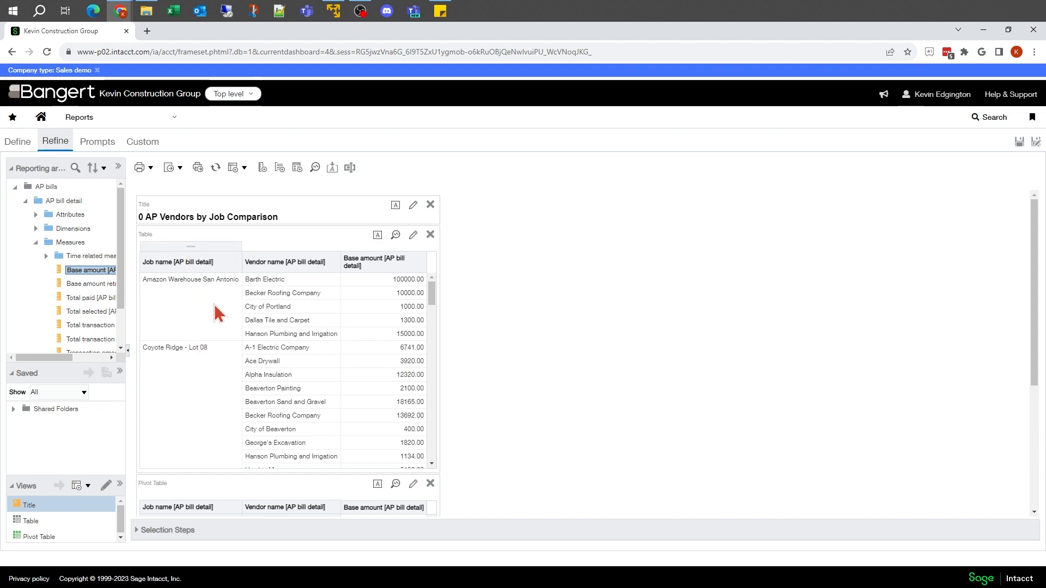
Compare the two views and remove the plain Table view from the report, keeping the Pivot Table.
scroll(218, 314, "down", 3)
scroll(496, 376, "down", 3)
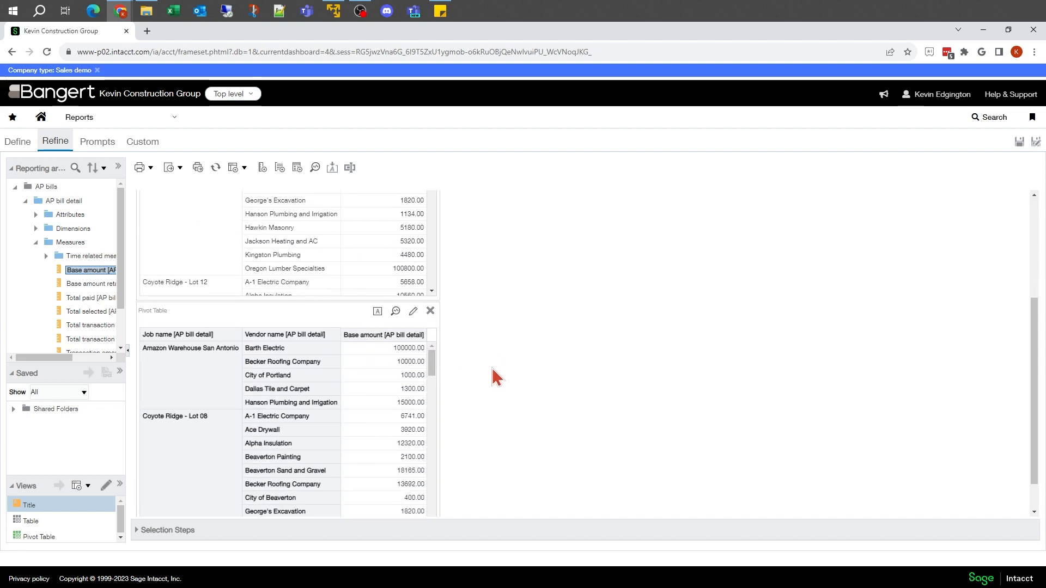
scroll(496, 376, "down", 1)
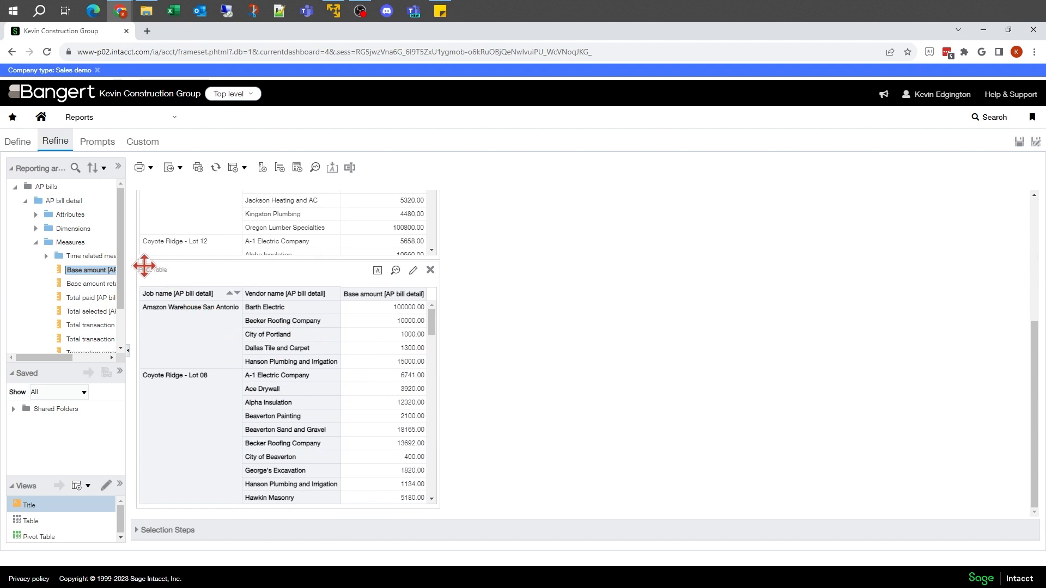
scroll(577, 321, "up", 2)
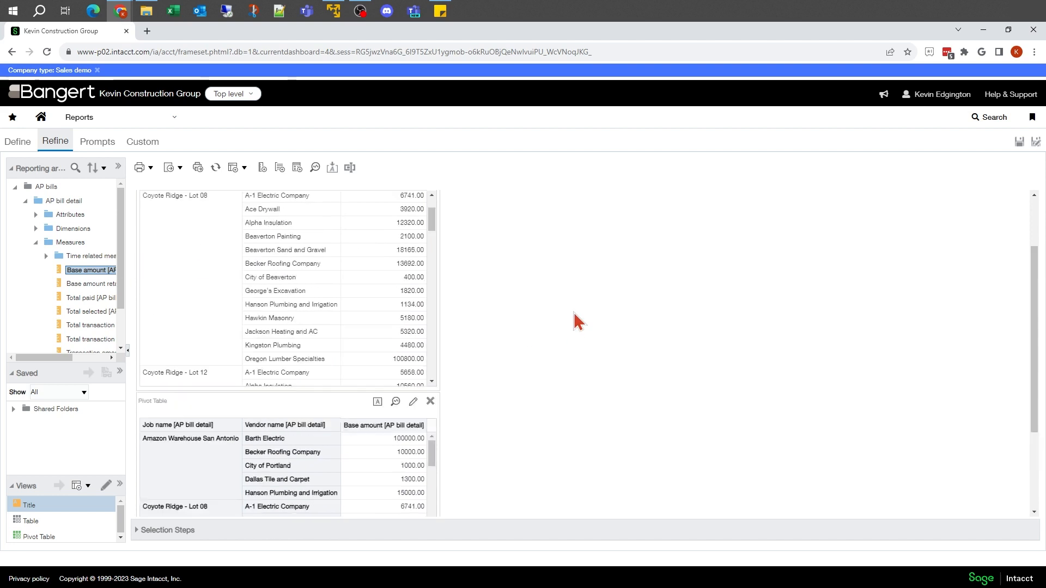
scroll(577, 321, "up", 2)
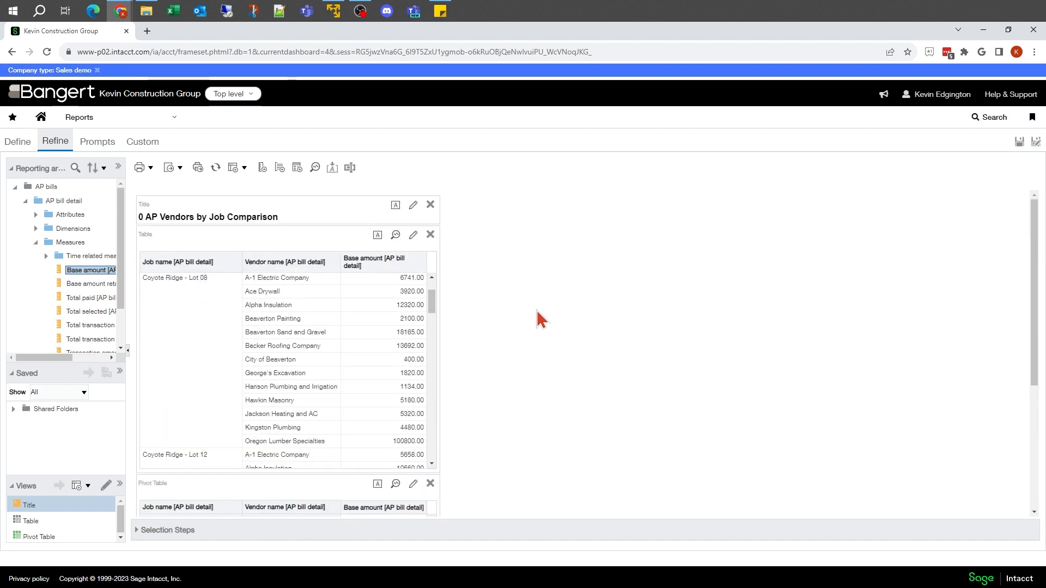
left_click(431, 235)
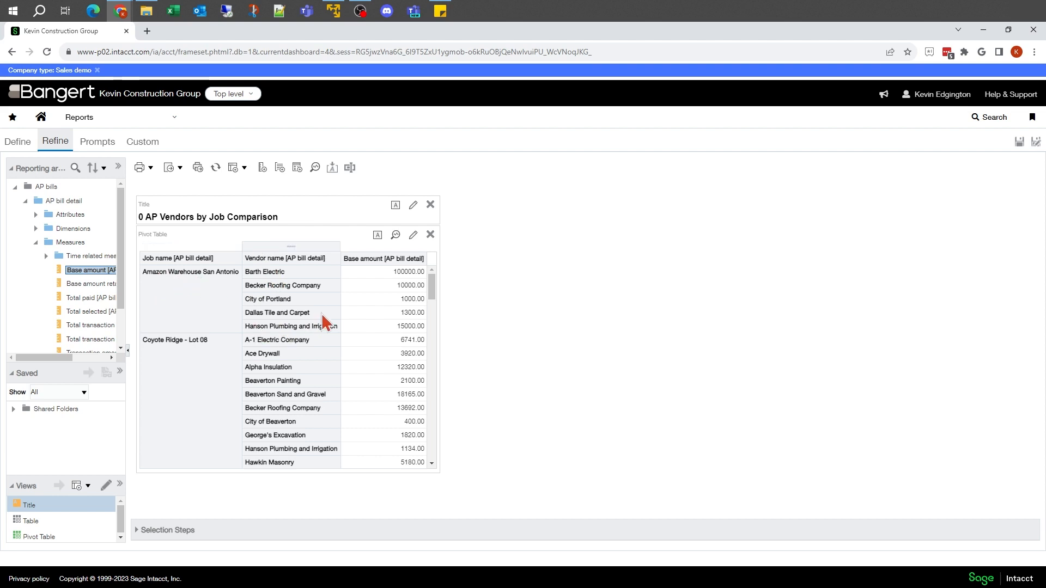
Edit the pivot table layout so Job name moves from the rows to the columns, and finish editing.
left_click(414, 239)
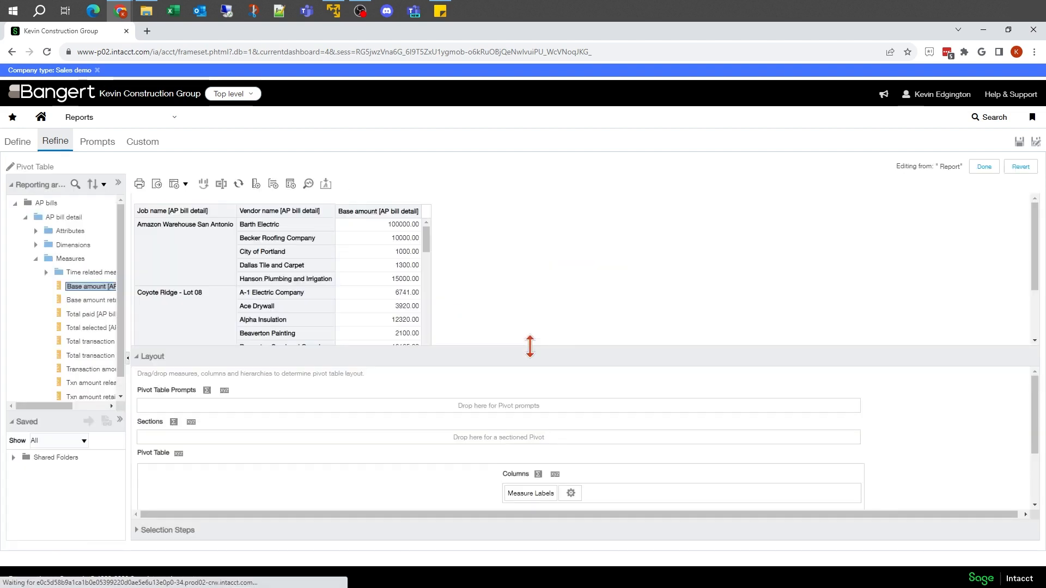
scroll(522, 384, "down", 2)
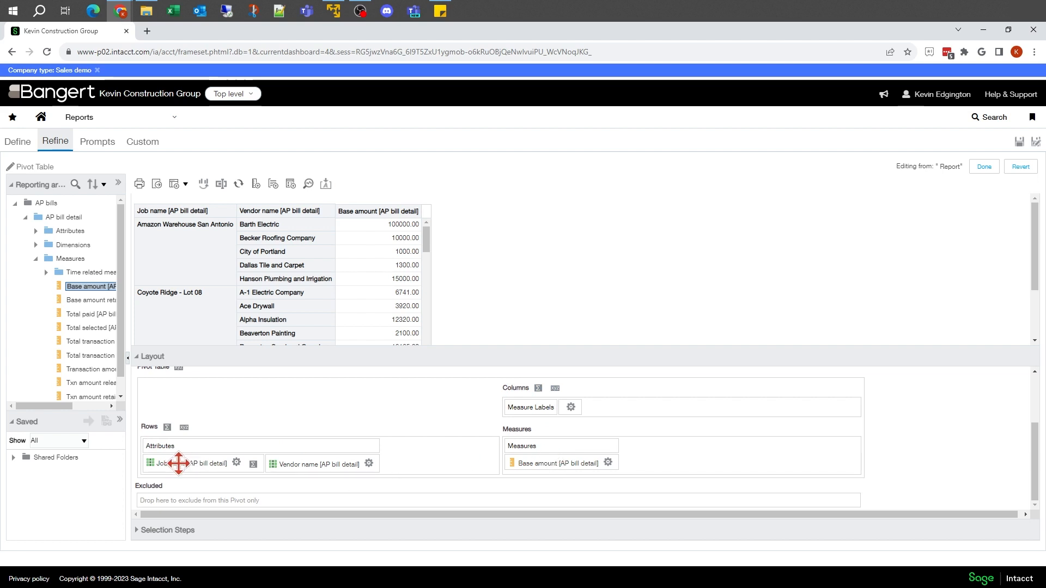
left_click_drag(178, 463, 606, 401)
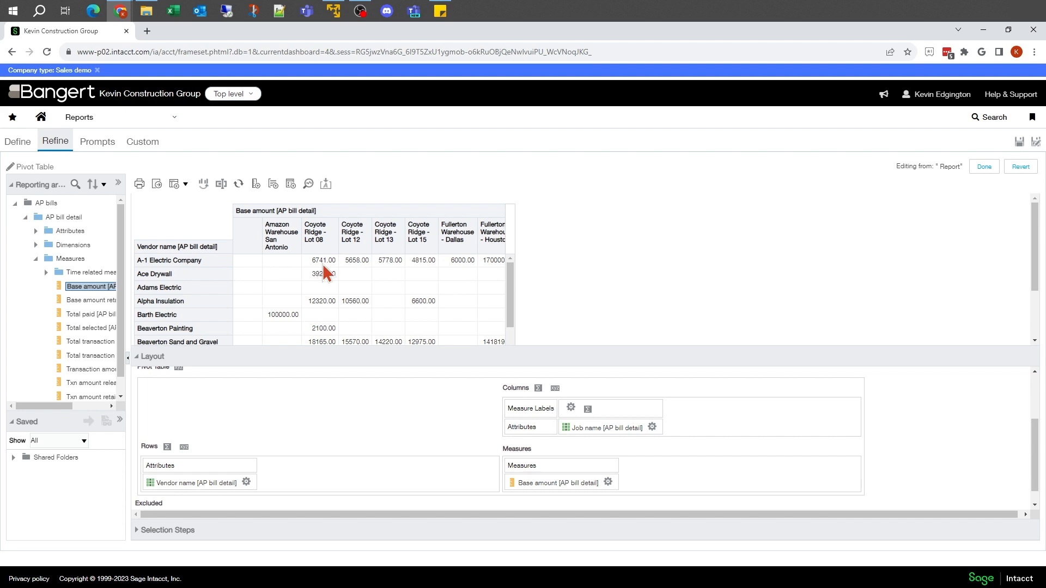
left_click(985, 169)
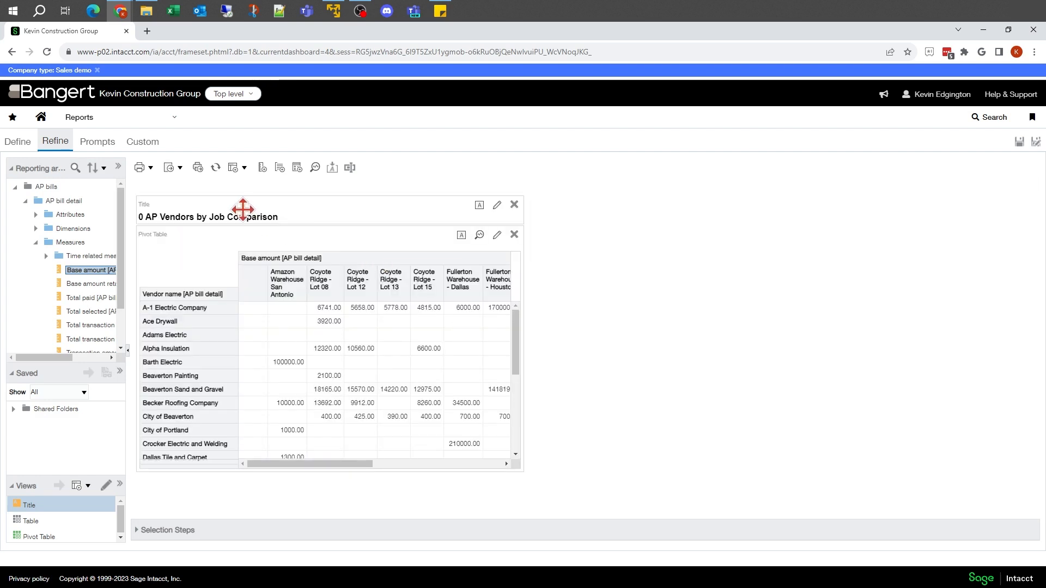
Add a column prompt on Job name [AP bill detail] with the operator "is equal to / is in" and a Choice List.
left_click(97, 143)
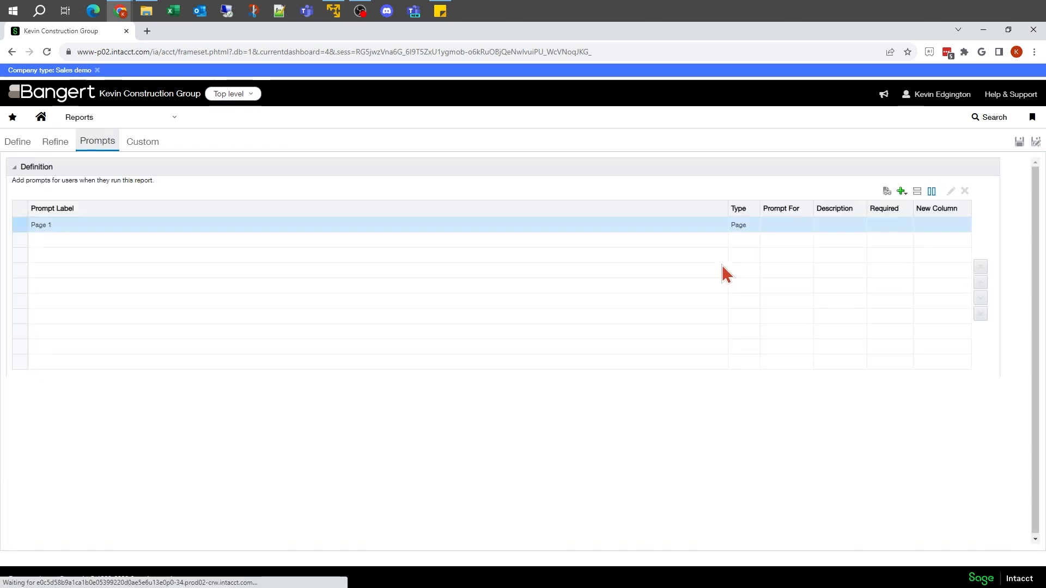
left_click(902, 193)
mouse_move(921, 211)
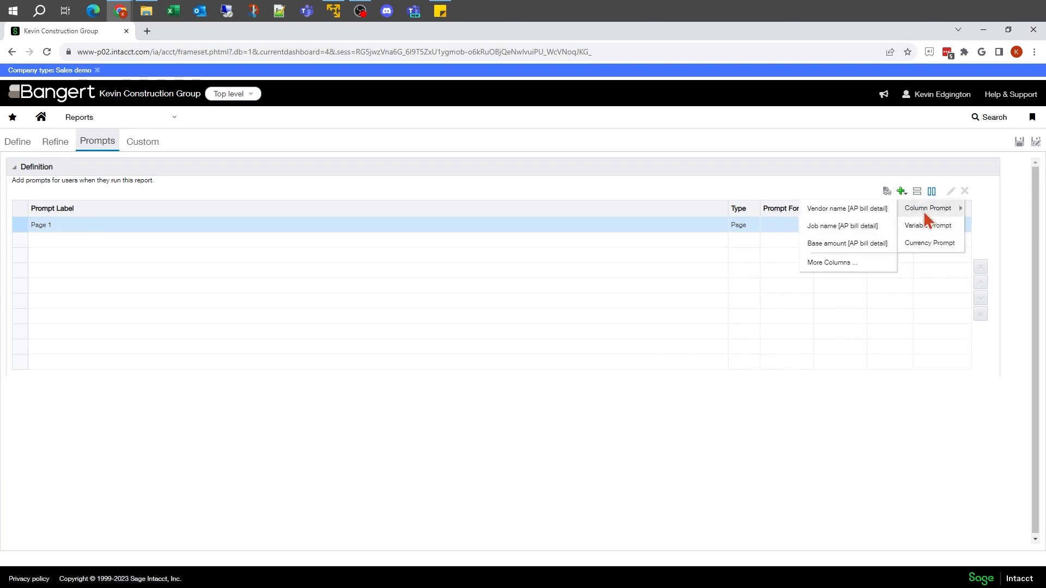
left_click(831, 228)
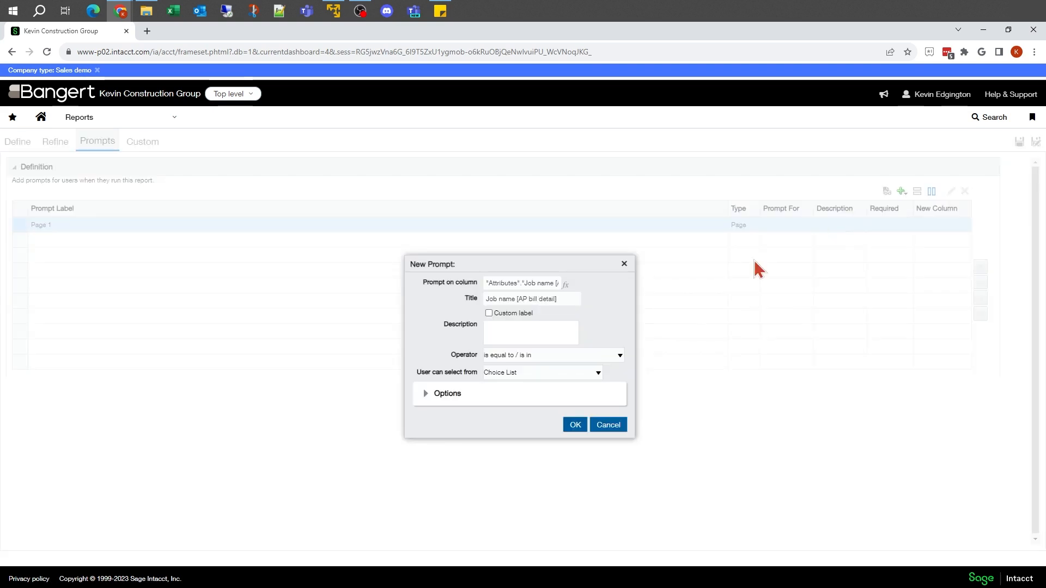
left_click(543, 357)
left_click(543, 356)
left_click(575, 426)
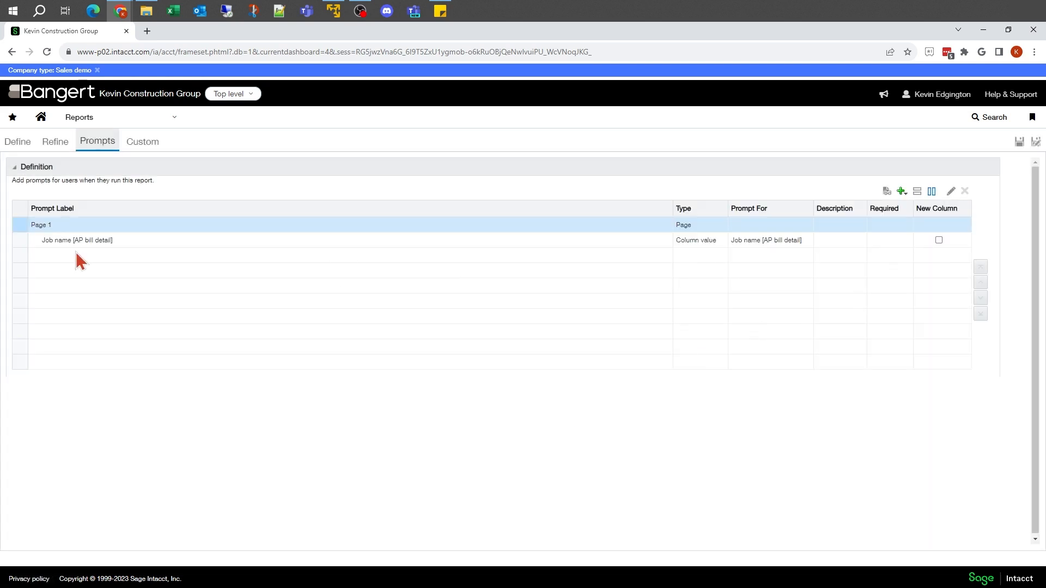
Preview the report with the Job name prompt set to Coyote Ridge Lots 08, 12, 13, 15 and 17 plus Coyote Ridge Subdivision.
left_click(887, 192)
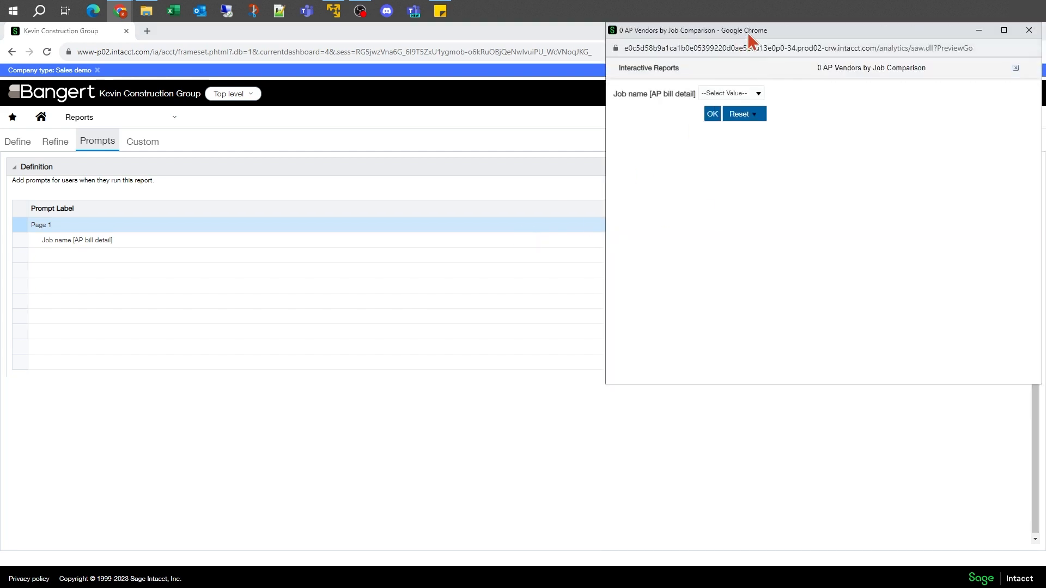
left_click_drag(747, 32, 332, 103)
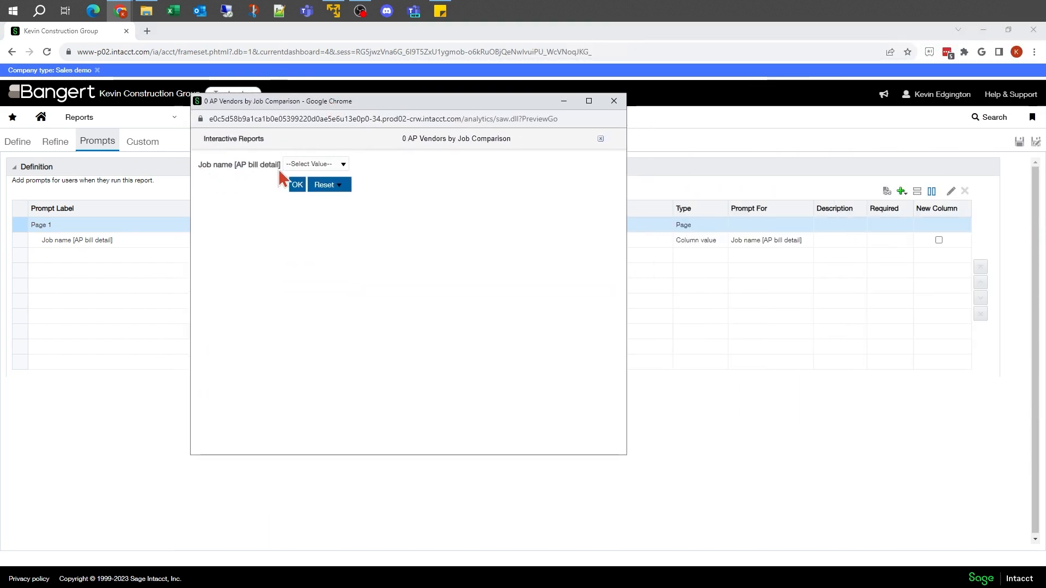
left_click(343, 166)
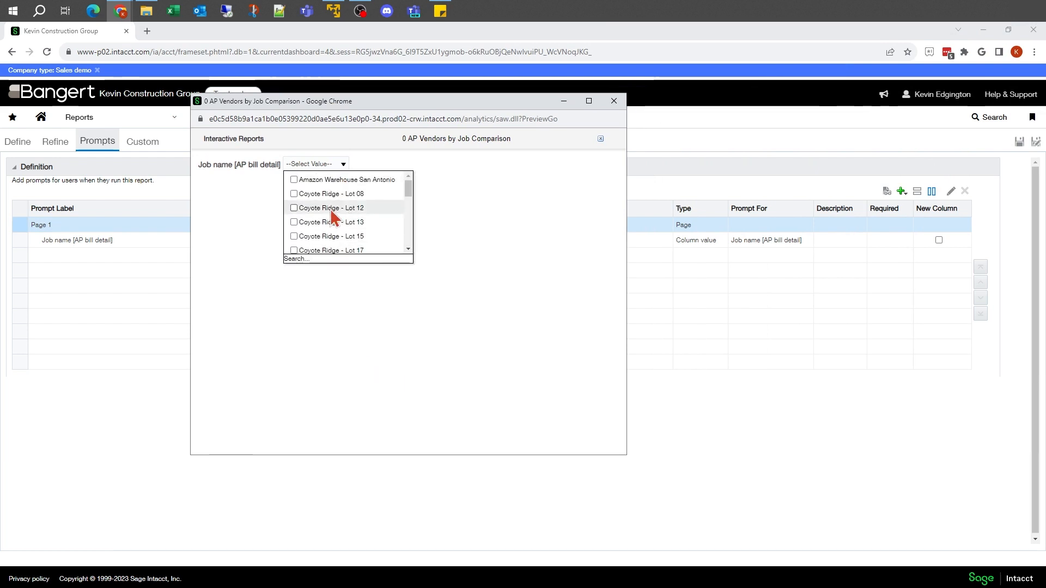
left_click(294, 195)
left_click(294, 209)
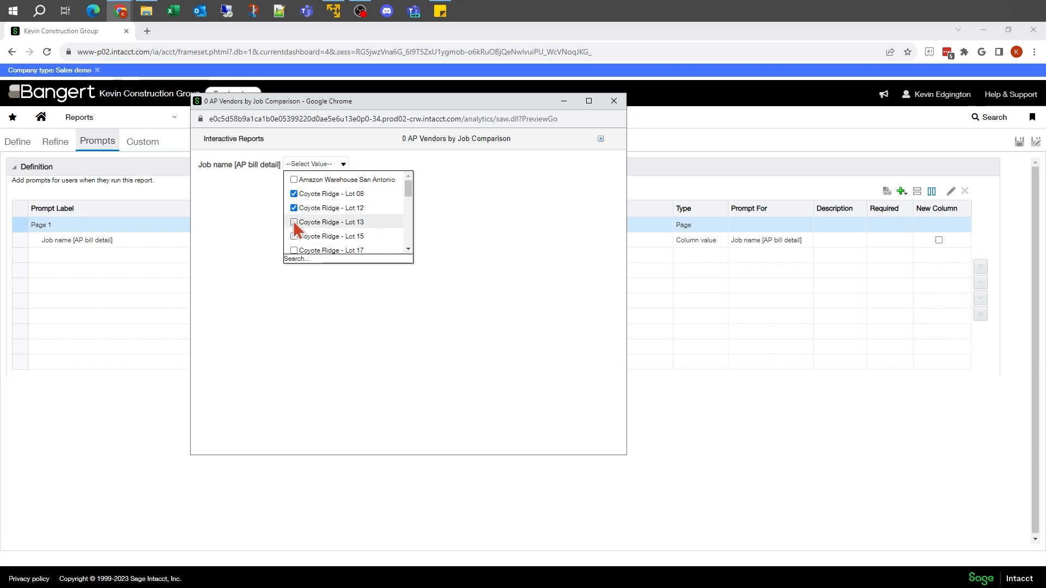
left_click(294, 236)
scroll(335, 226, "down", 2)
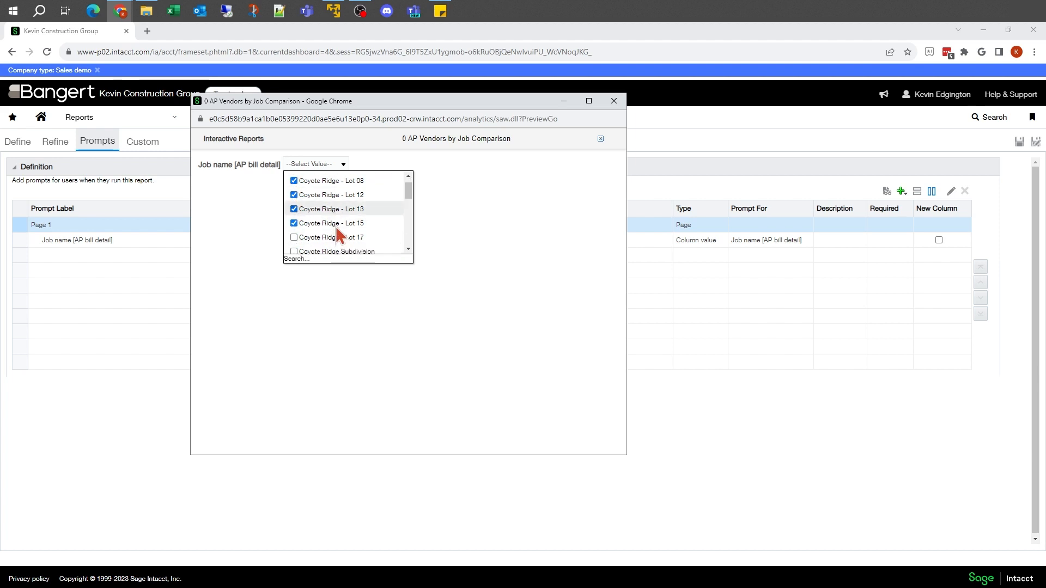
left_click(295, 196)
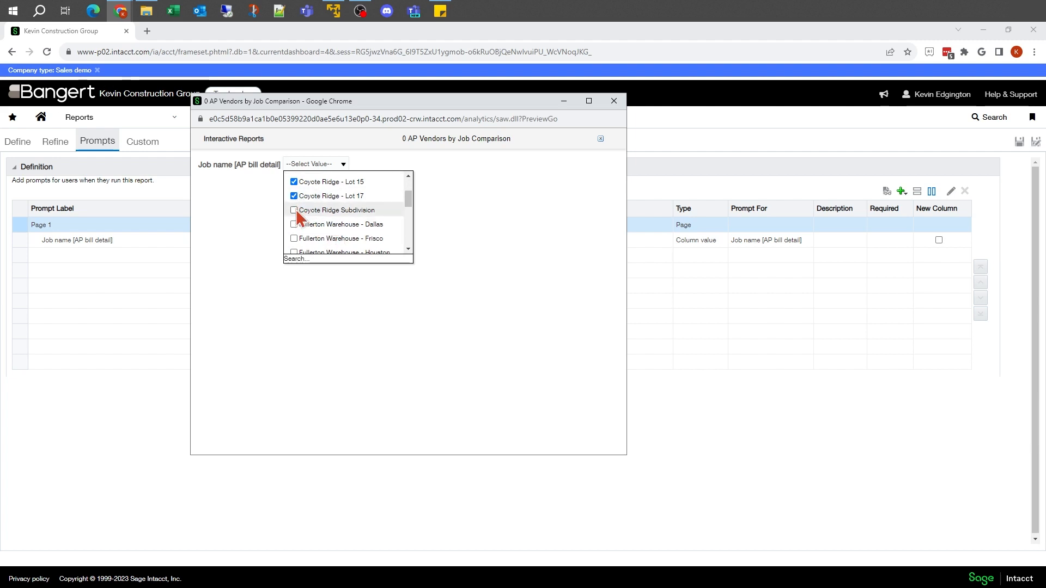
left_click(295, 209)
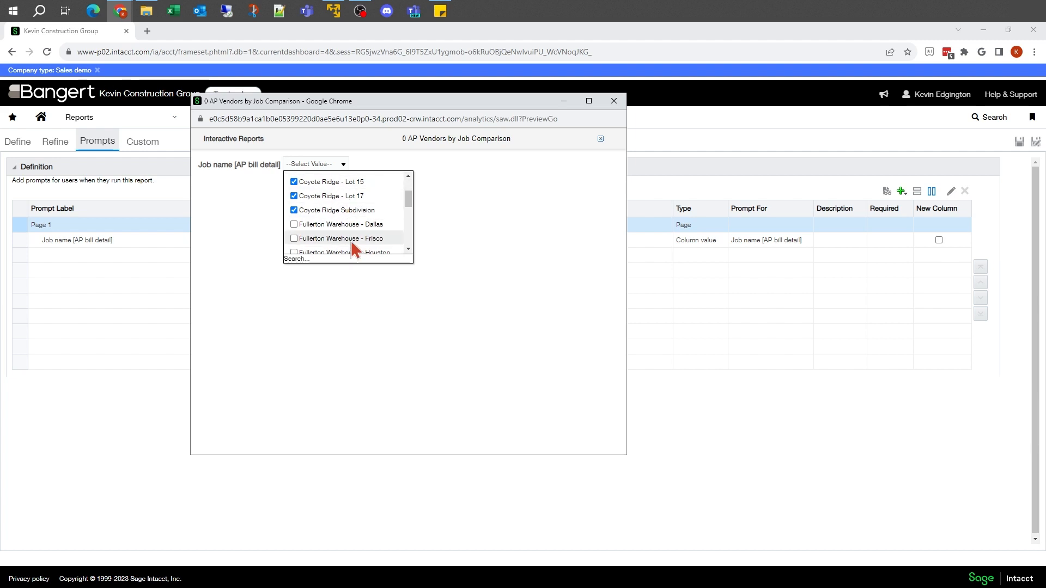
left_click(340, 309)
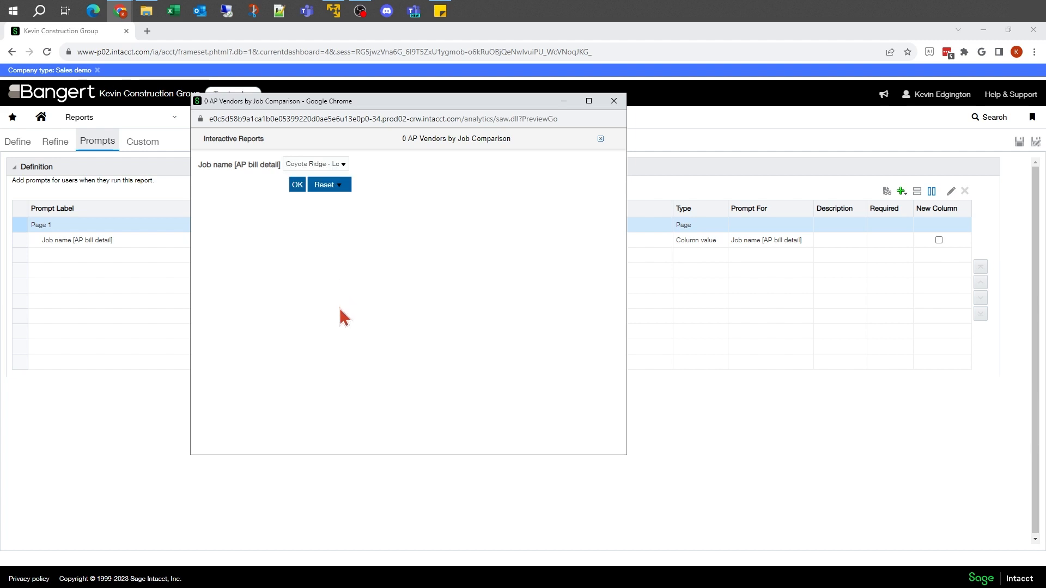
left_click(298, 185)
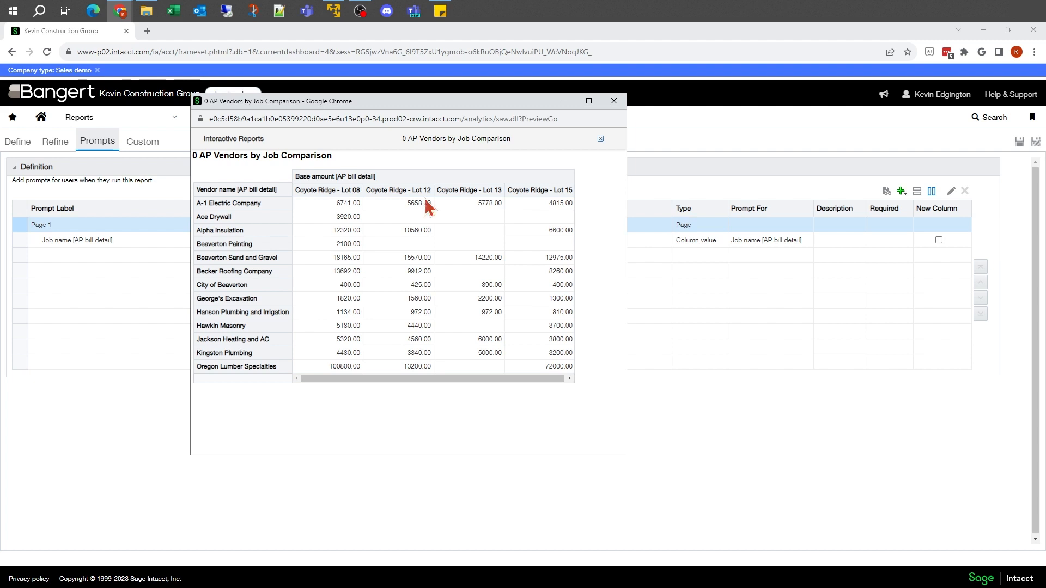
mouse_move(329, 194)
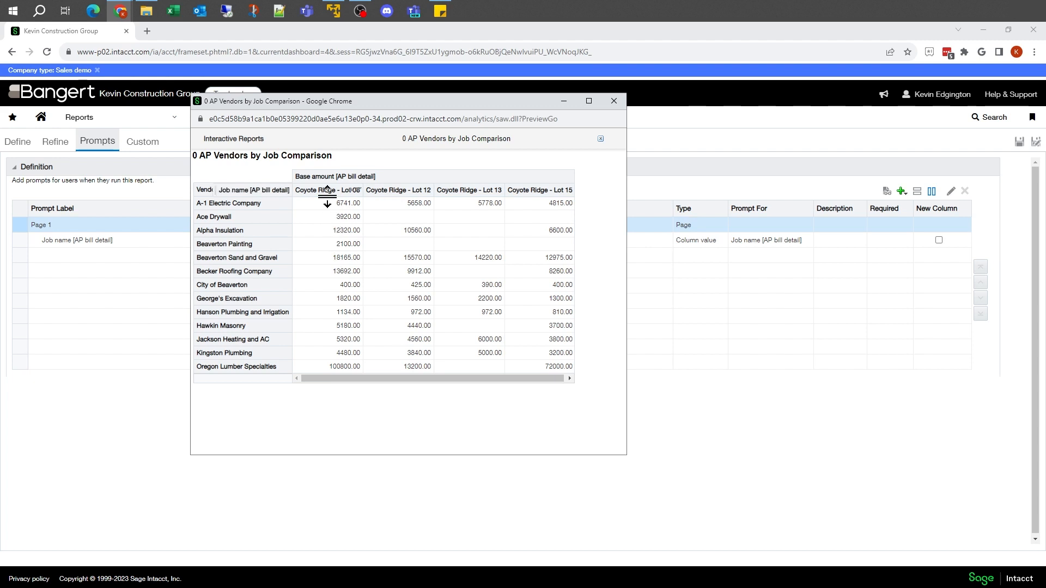